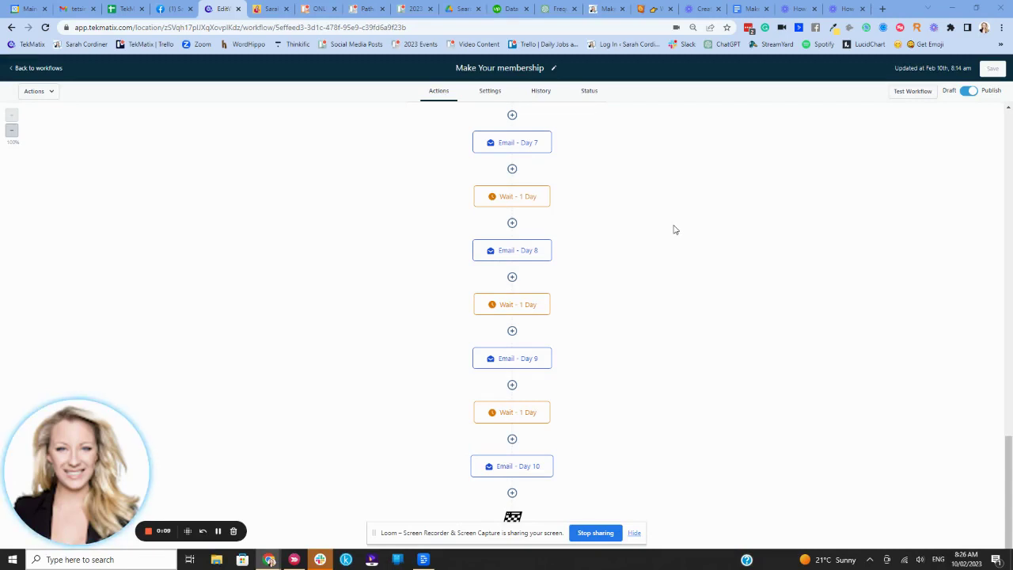
Scroll through the Make Your membership workflow, from the triggers down to Email - Day 10
{"action": "scroll", "coordinate": [688, 196], "scroll_direction": "up", "scroll_amount": 15}
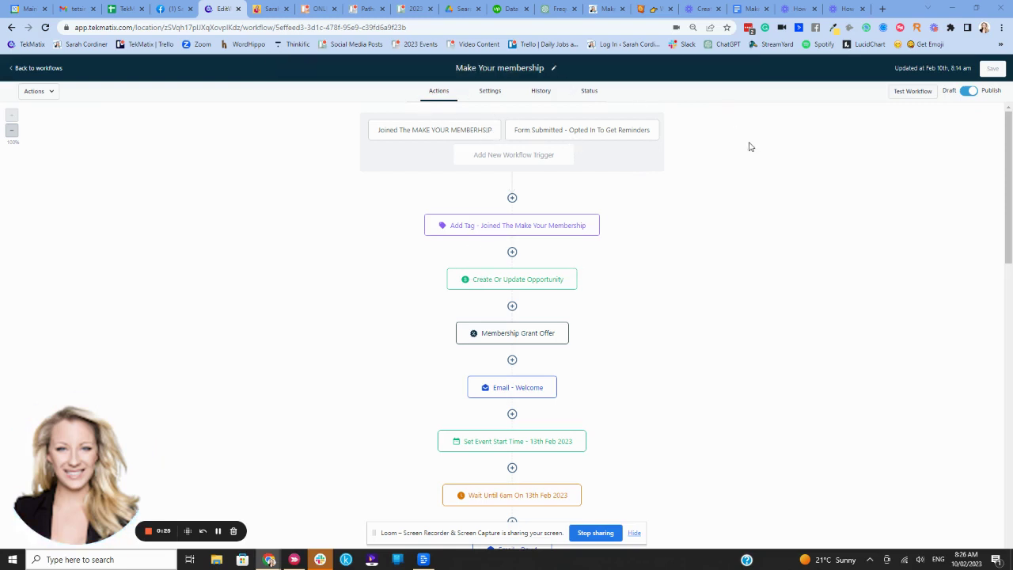
{"action": "scroll", "coordinate": [727, 168], "scroll_direction": "down", "scroll_amount": 13}
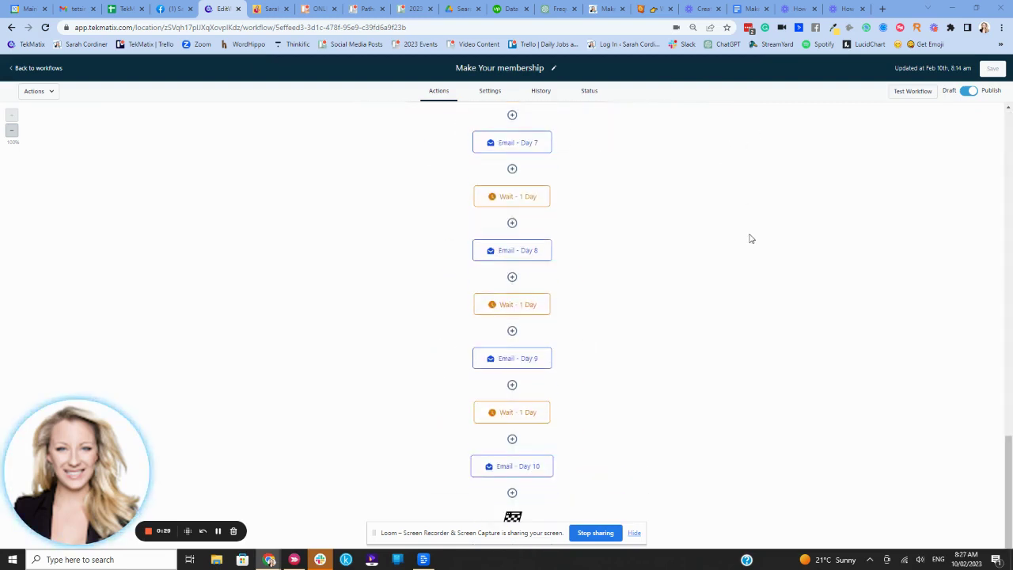
{"action": "scroll", "coordinate": [489, 235], "scroll_direction": "up", "scroll_amount": 13}
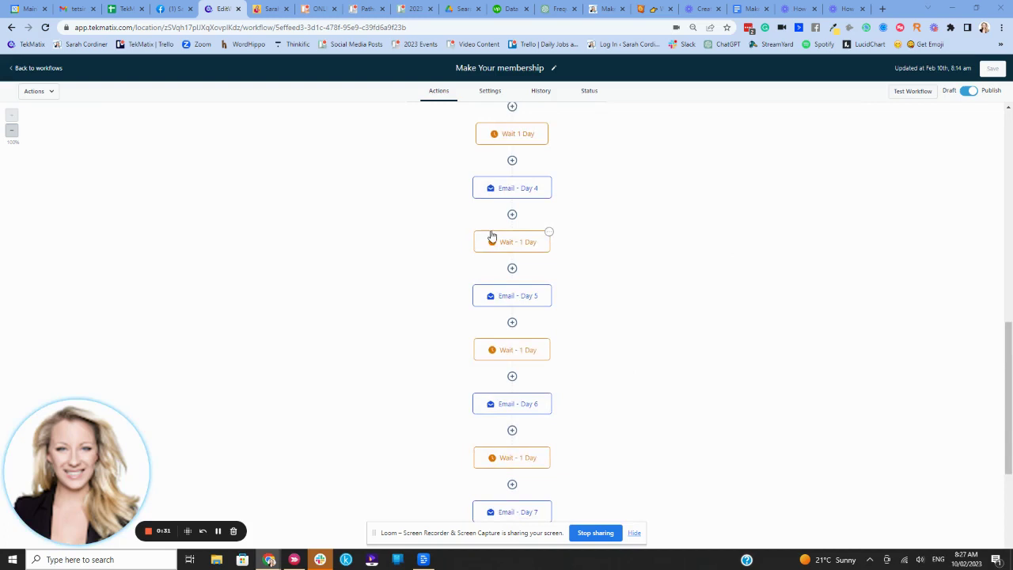
{"action": "scroll", "coordinate": [549, 276], "scroll_direction": "down", "scroll_amount": 13}
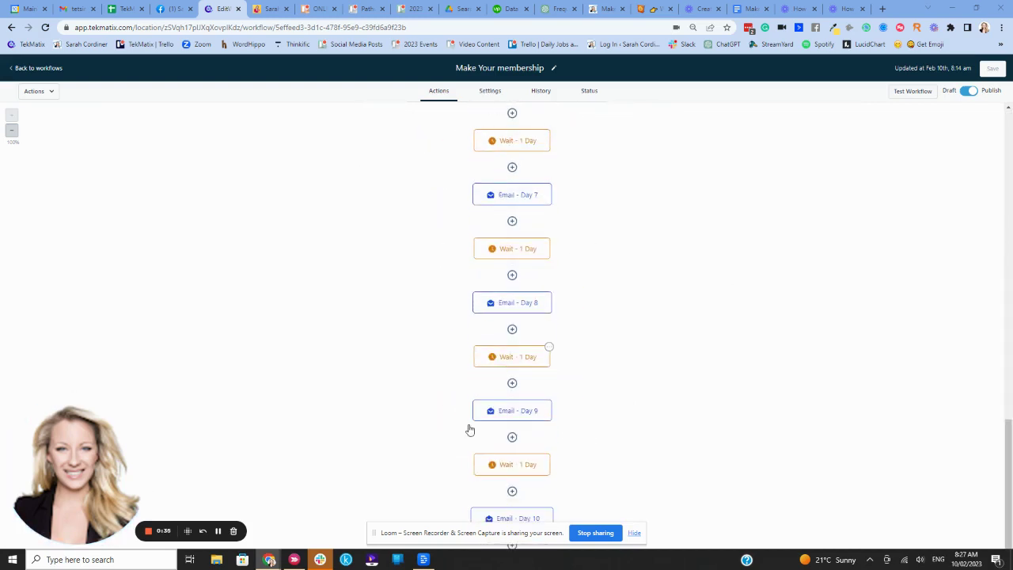
{"action": "scroll", "coordinate": [554, 387], "scroll_direction": "down", "scroll_amount": 1}
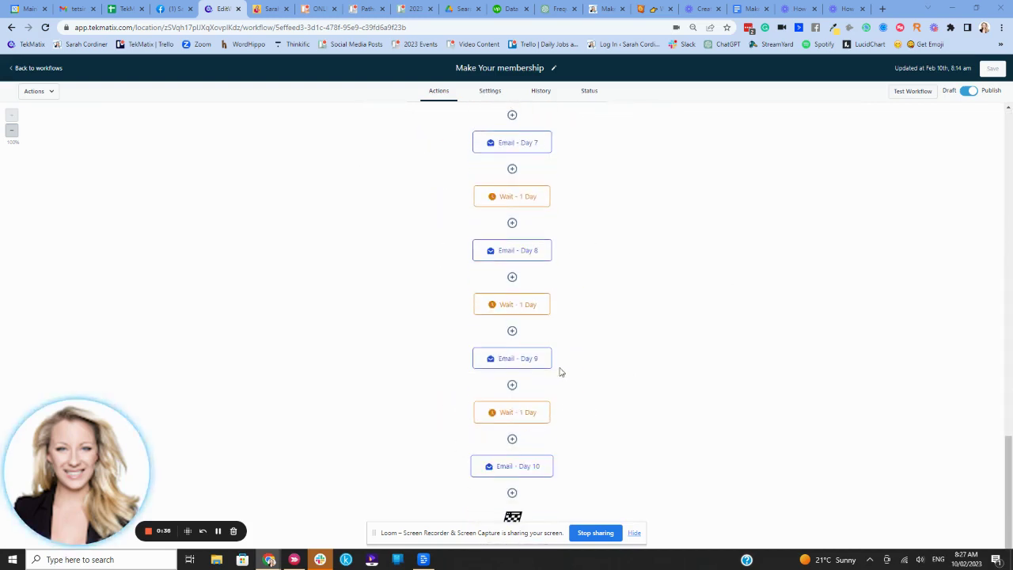
Add a Send Review Request action after Email - Day 10 with Review Type set to E-mail
{"action": "left_click", "coordinate": [512, 494]}
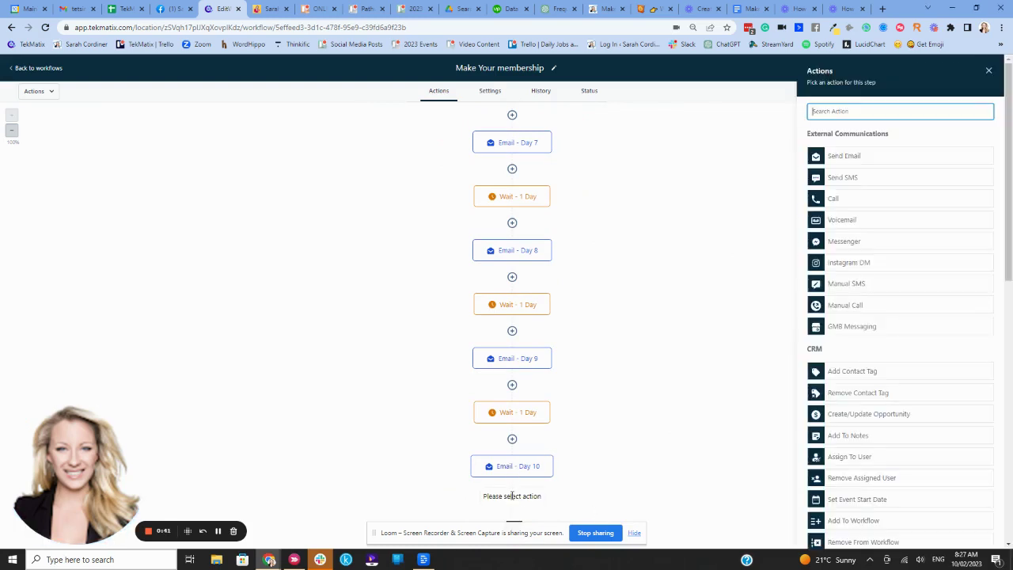
{"action": "type", "text": "review"}
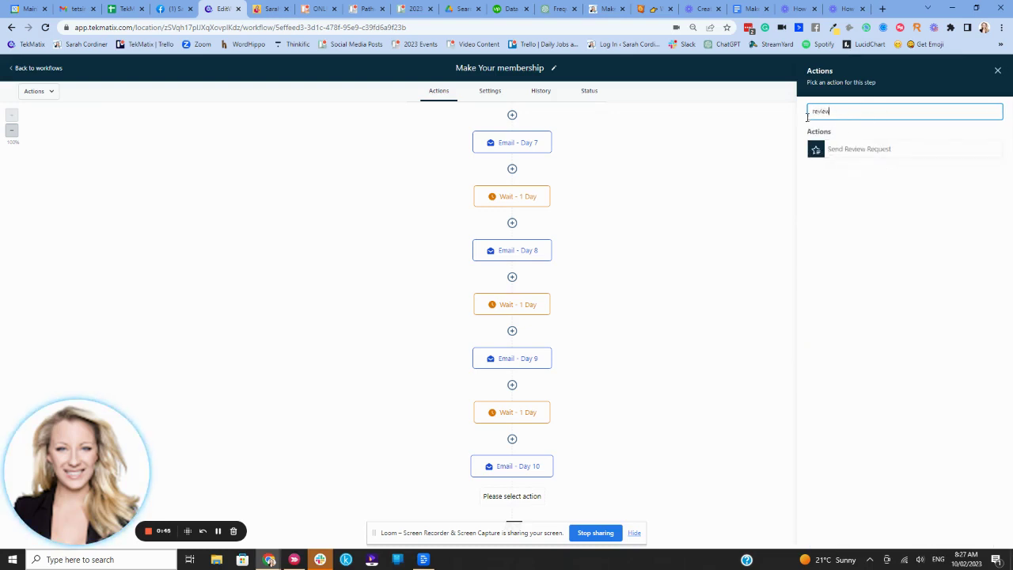
{"action": "left_click", "coordinate": [856, 152]}
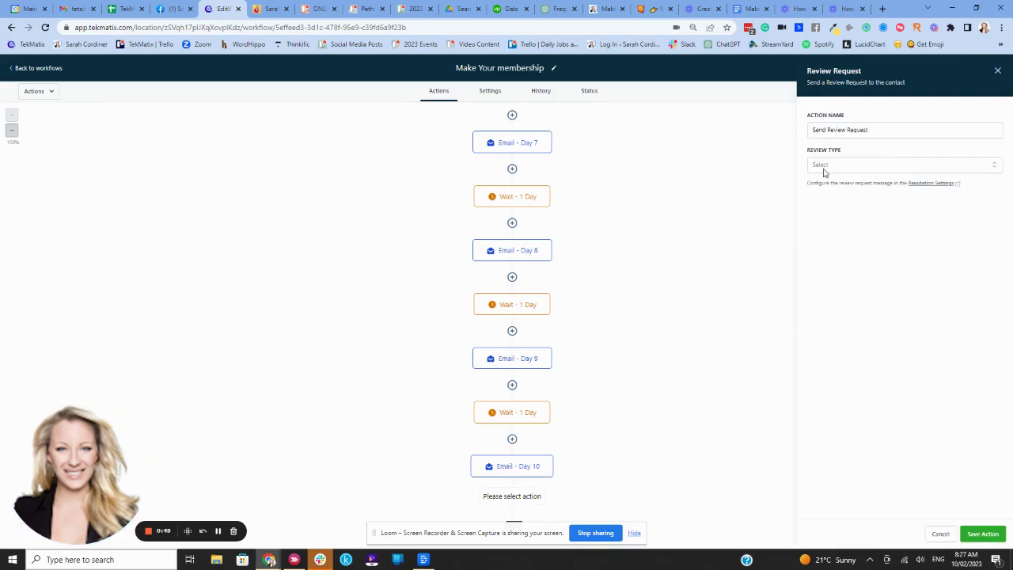
{"action": "left_click", "coordinate": [823, 172]}
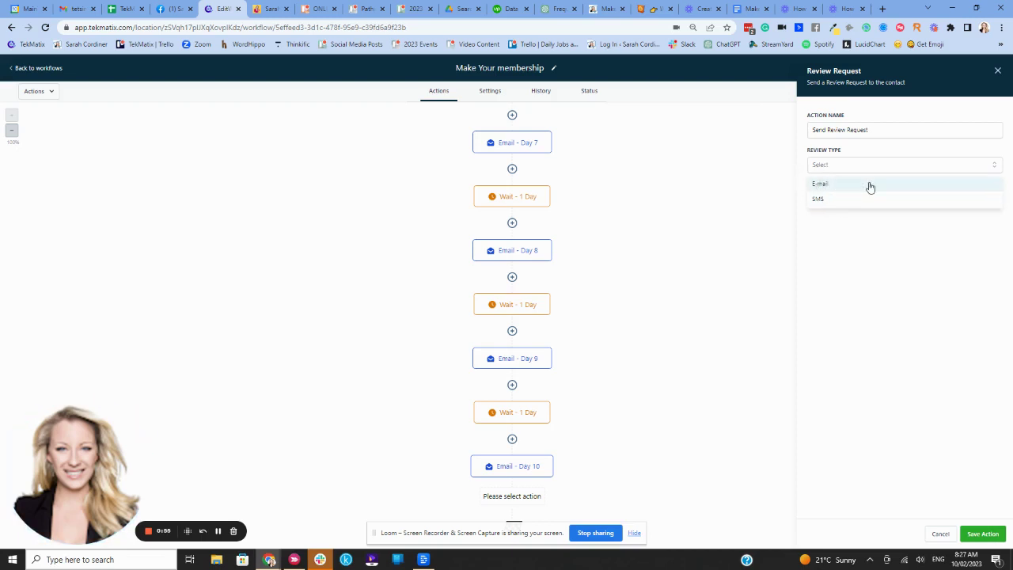
{"action": "left_click", "coordinate": [841, 183]}
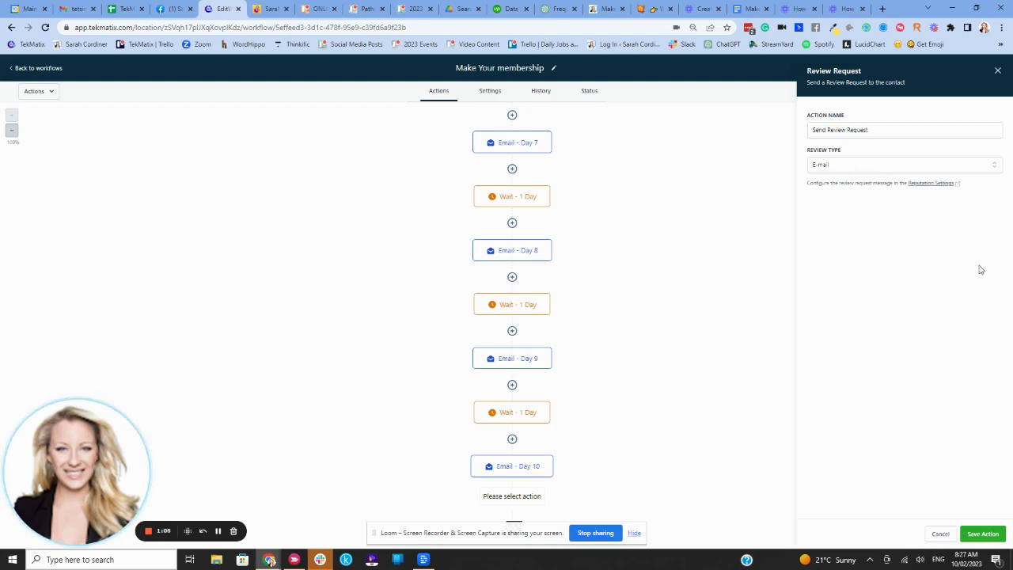
Save the review request step, then insert a Wait step with a 5-minute delay after Email - Day 10
{"action": "left_click", "coordinate": [982, 533]}
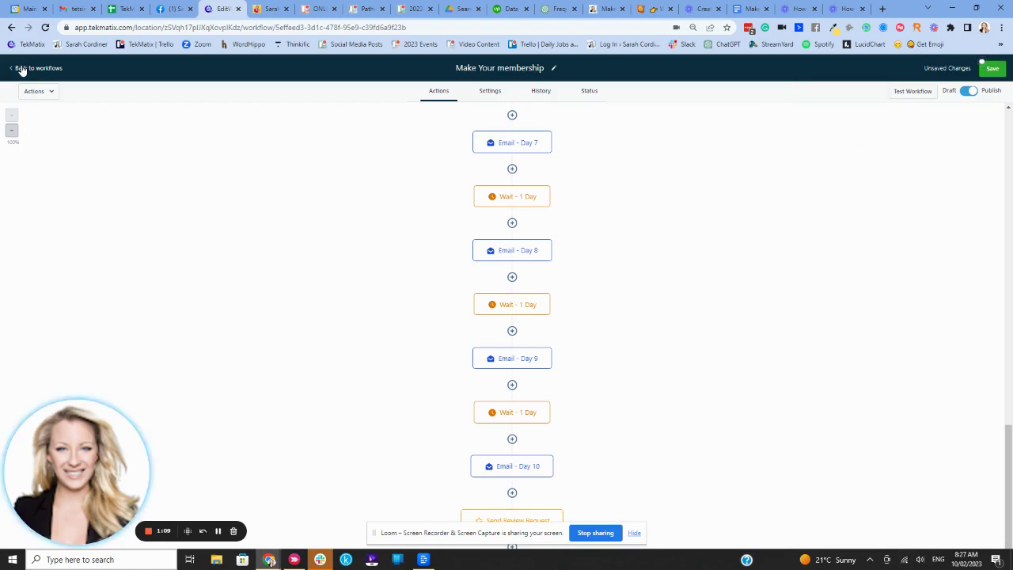
{"action": "scroll", "coordinate": [455, 344], "scroll_direction": "down", "scroll_amount": 2}
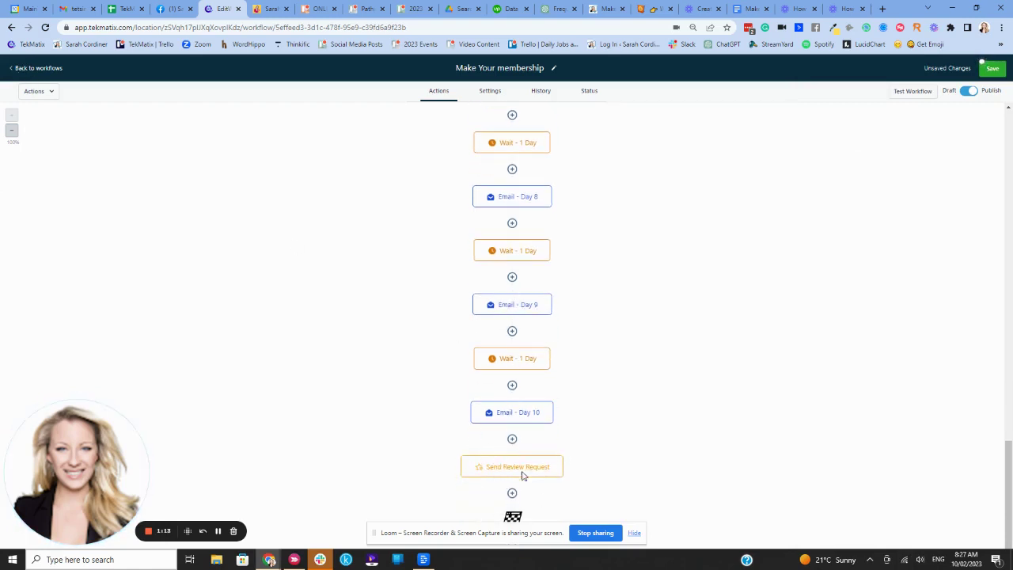
{"action": "left_click", "coordinate": [512, 440]}
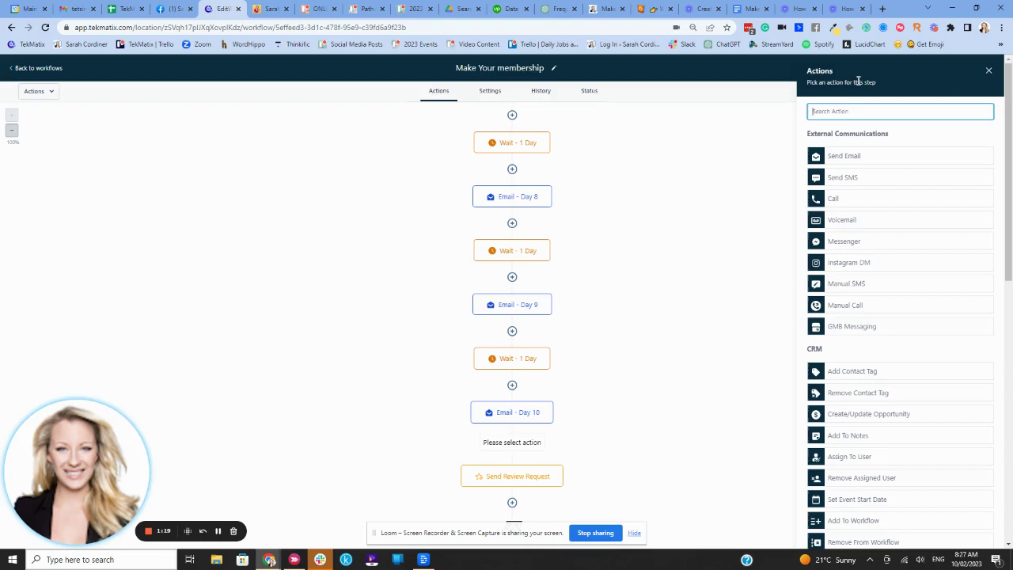
{"action": "type", "text": "wait"}
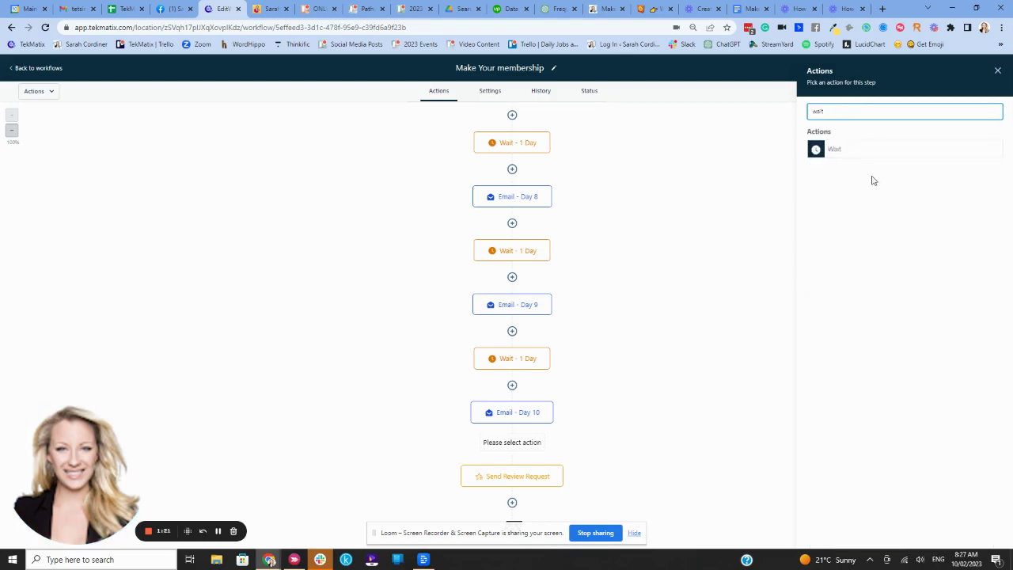
{"action": "left_click", "coordinate": [839, 152]}
{"action": "left_click", "coordinate": [670, 202]}
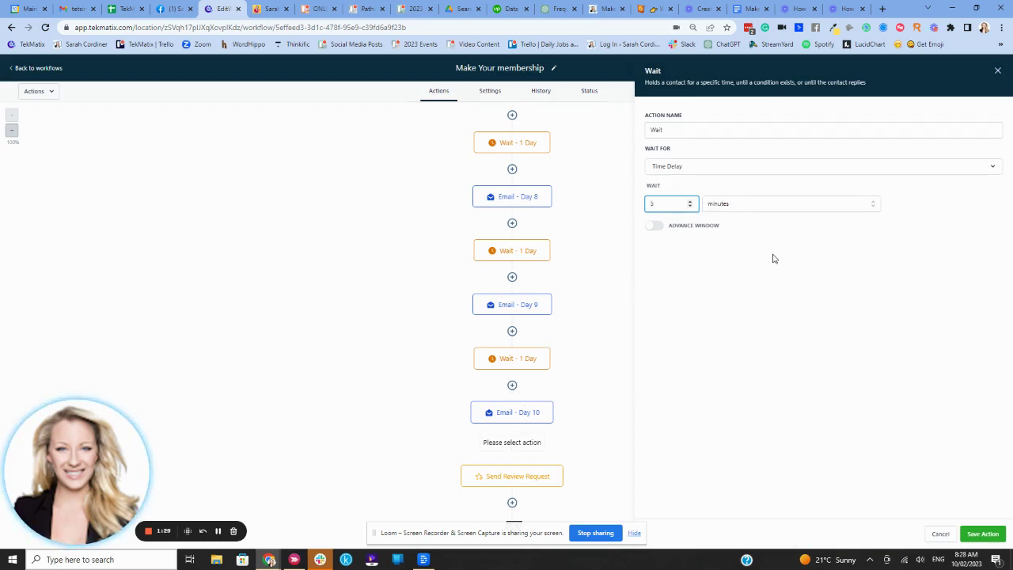
Save the Wait step and then save the whole workflow
{"action": "left_click", "coordinate": [982, 534]}
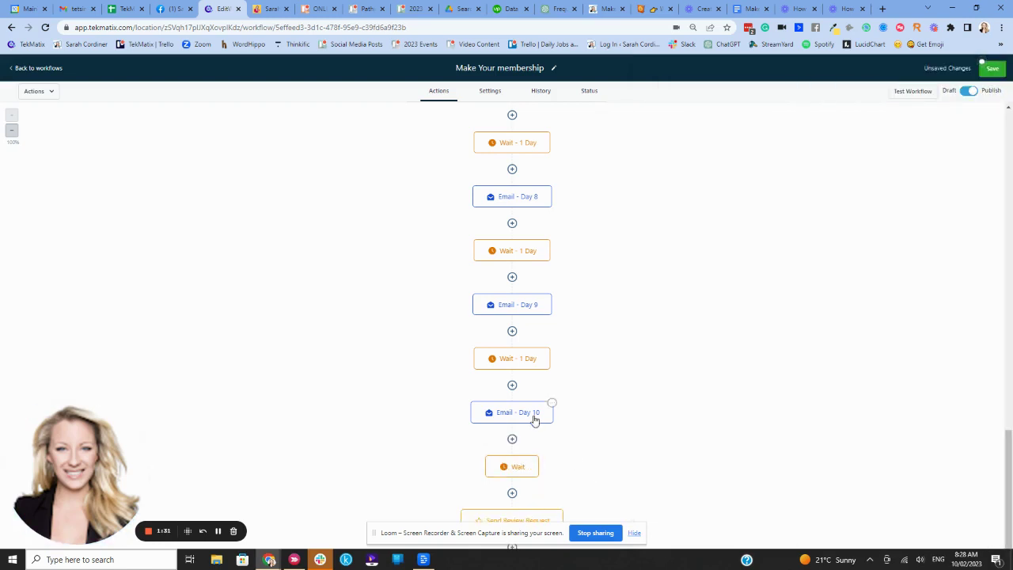
{"action": "scroll", "coordinate": [534, 416], "scroll_direction": "down", "scroll_amount": 1}
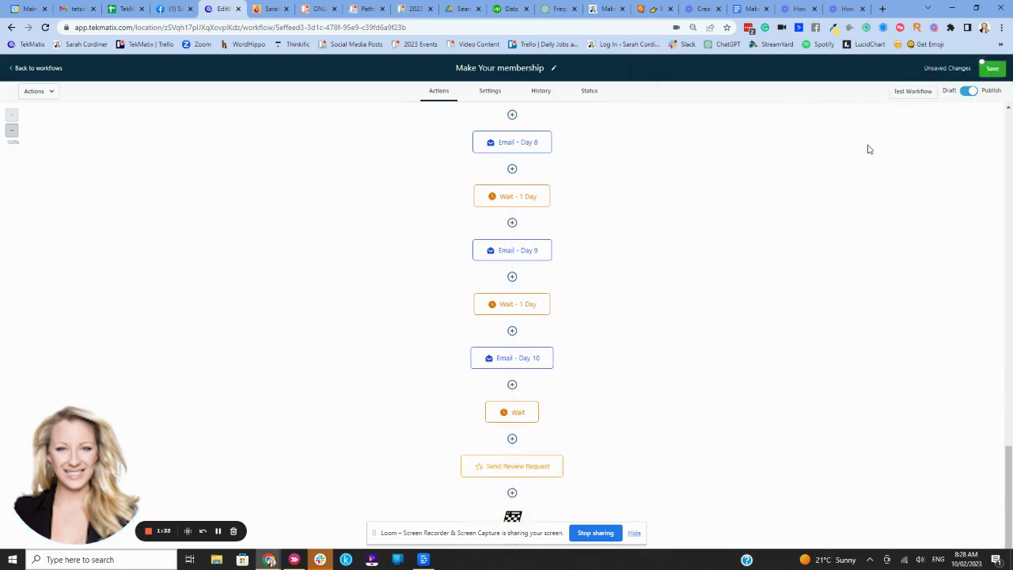
{"action": "left_click", "coordinate": [992, 68]}
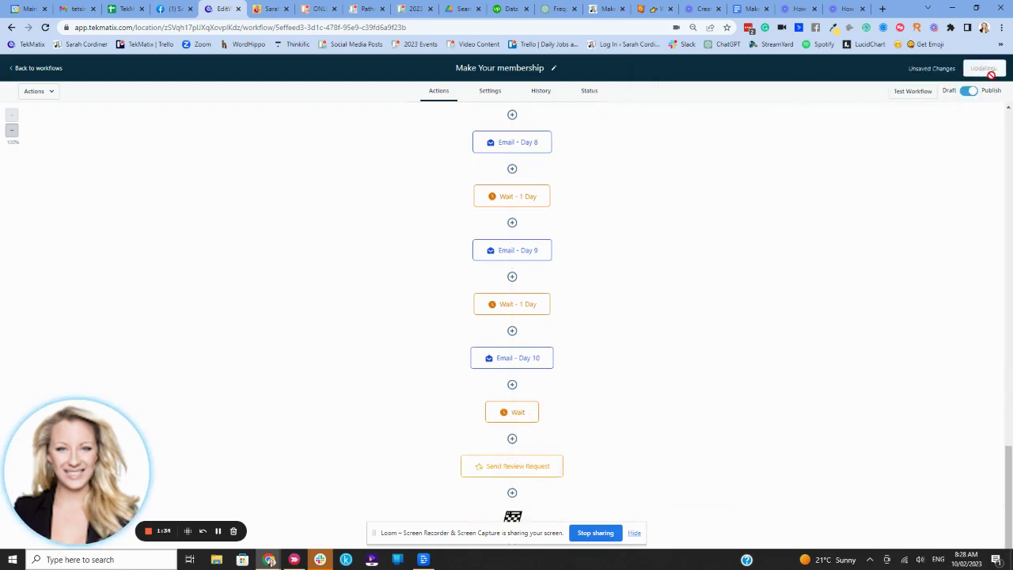
Return to the Workflows list, cancelling the unsaved-changes prompt along the way
{"action": "left_click", "coordinate": [55, 70]}
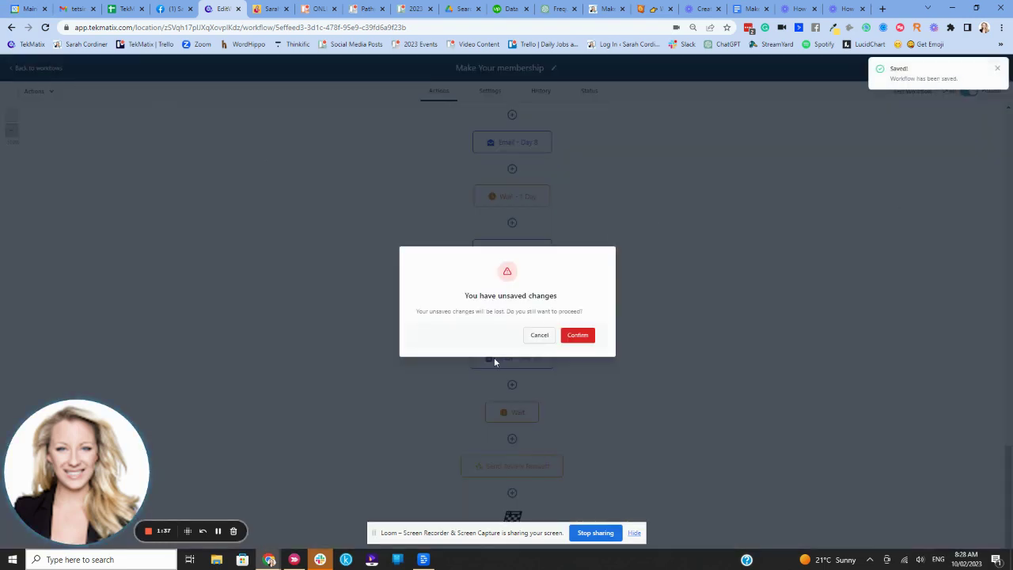
{"action": "left_click", "coordinate": [532, 338]}
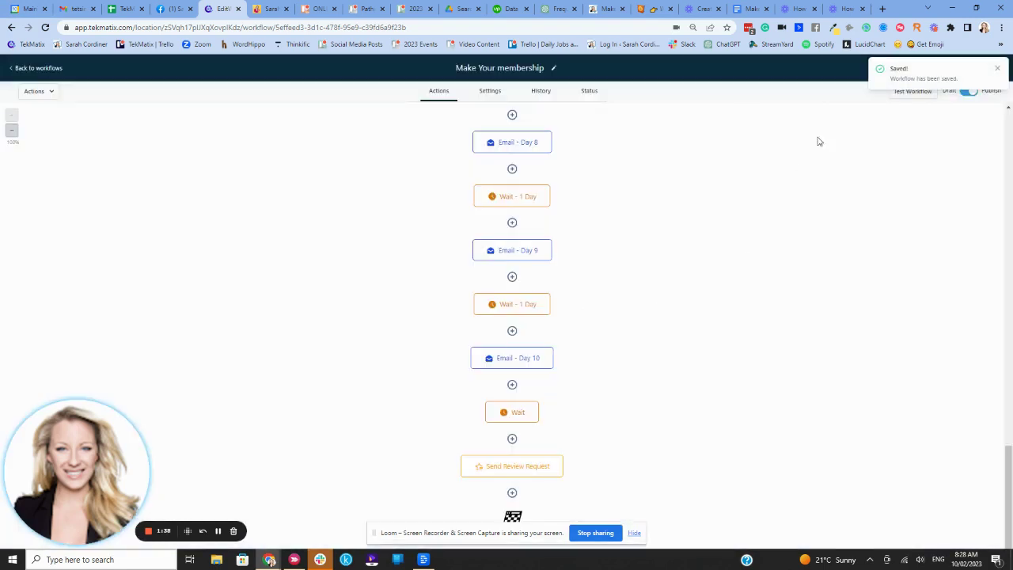
{"action": "left_click", "coordinate": [32, 70]}
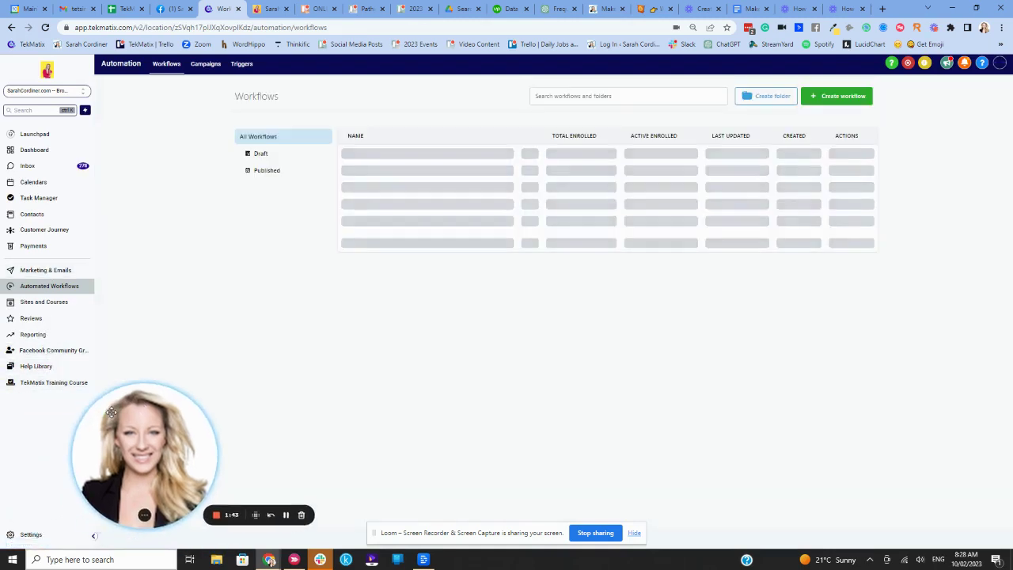
Open Reviews, then the Reputation Management settings
{"action": "left_click", "coordinate": [32, 318]}
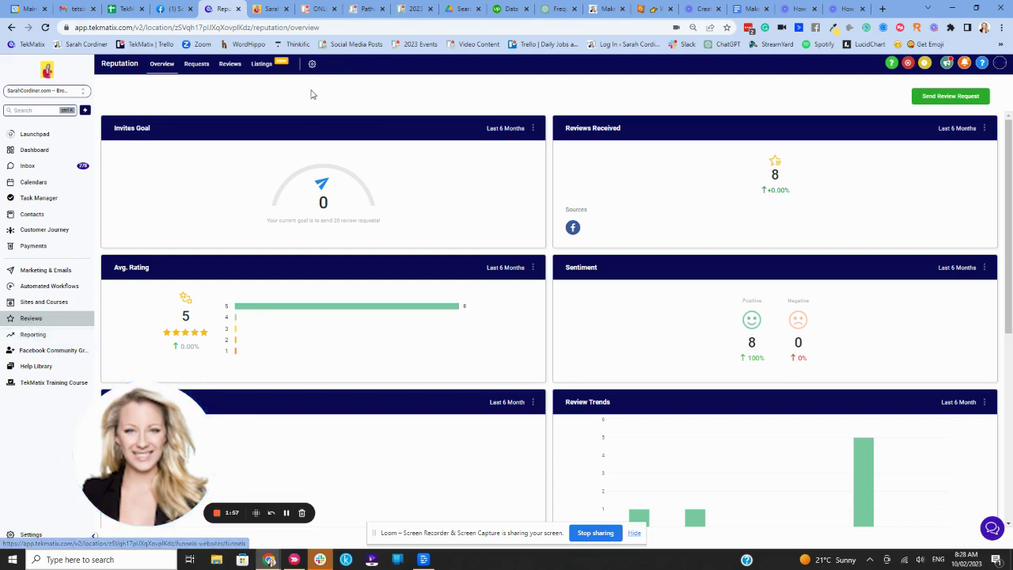
{"action": "left_click", "coordinate": [312, 65]}
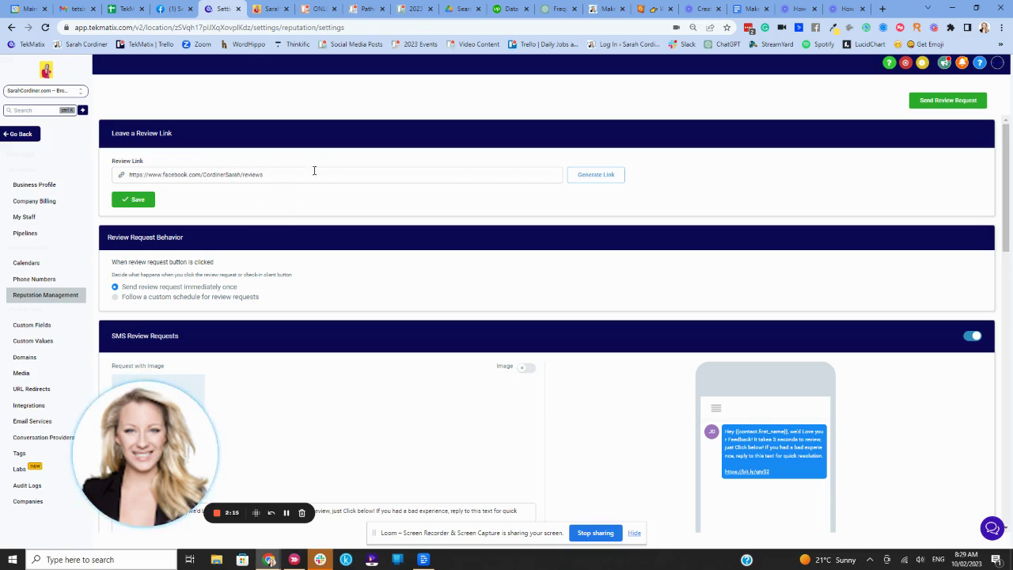
Save the Facebook reviews link and inspect the enabled SMS review request message
{"action": "left_click", "coordinate": [130, 202]}
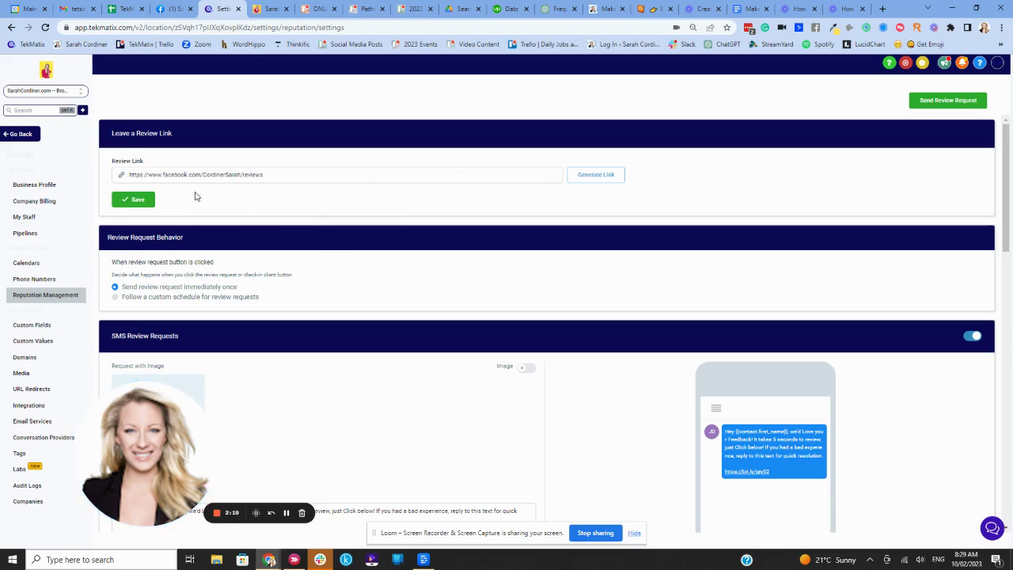
{"action": "scroll", "coordinate": [154, 262], "scroll_direction": "down", "scroll_amount": 1}
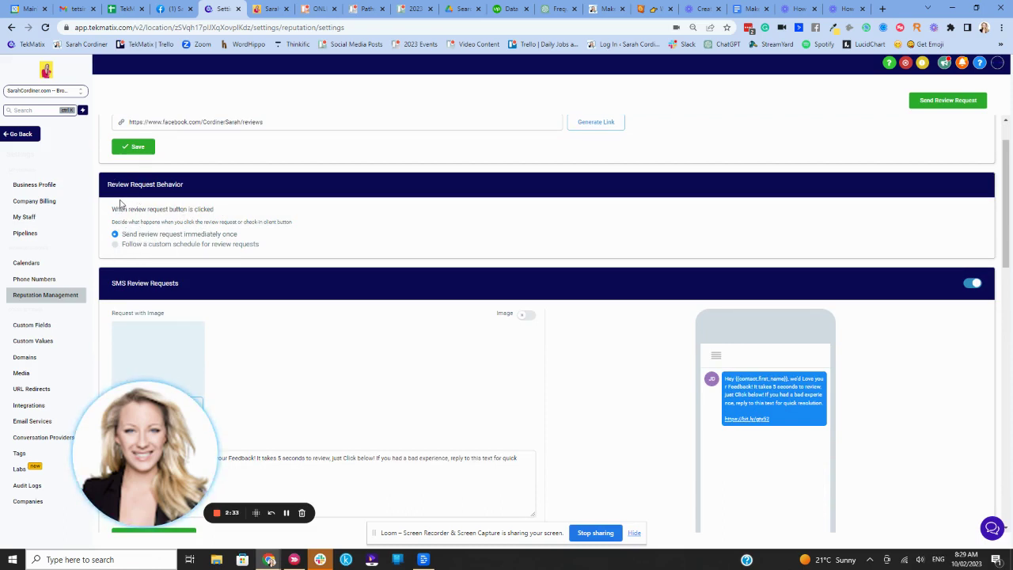
{"action": "scroll", "coordinate": [265, 212], "scroll_direction": "down", "scroll_amount": 2}
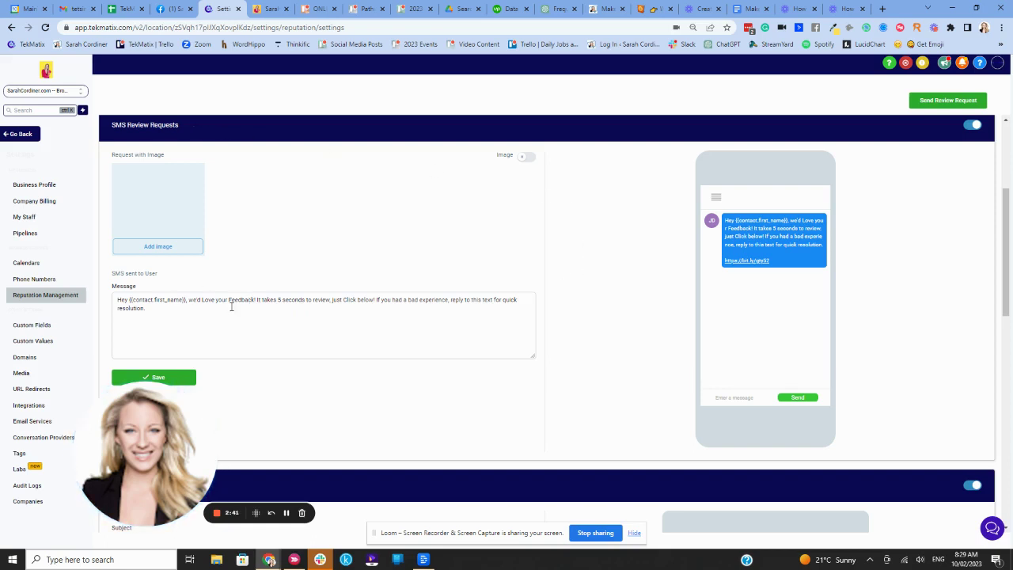
{"action": "triple_click", "coordinate": [157, 317]}
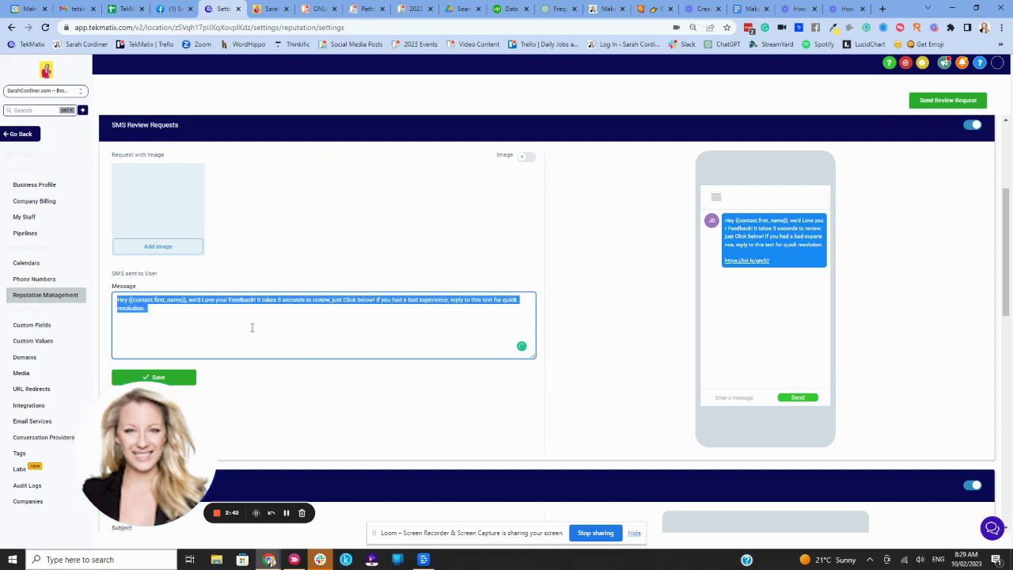
{"action": "left_click", "coordinate": [463, 280]}
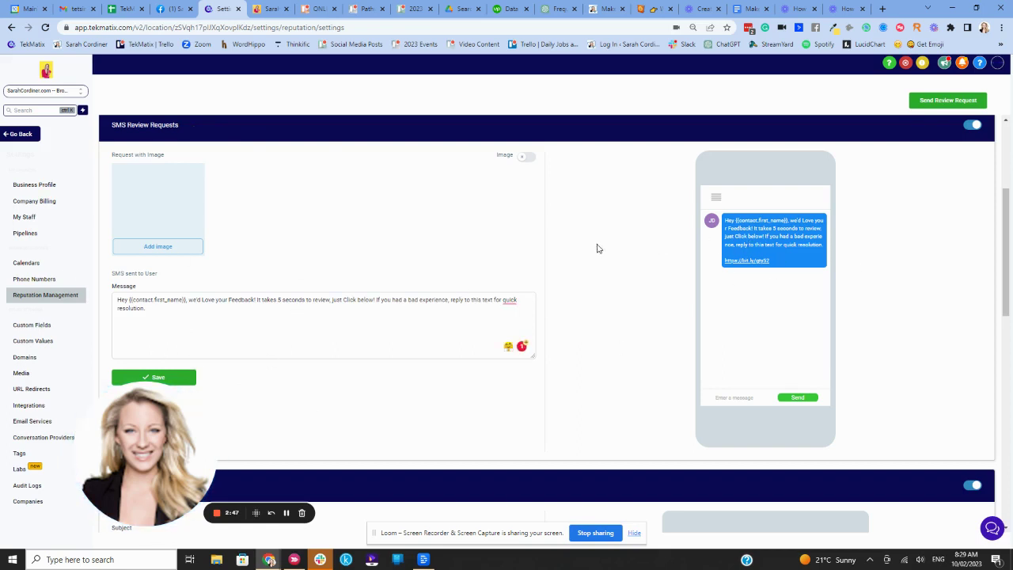
{"action": "scroll", "coordinate": [597, 246], "scroll_direction": "down", "scroll_amount": 3}
{"action": "scroll", "coordinate": [506, 253], "scroll_direction": "down", "scroll_amount": 1}
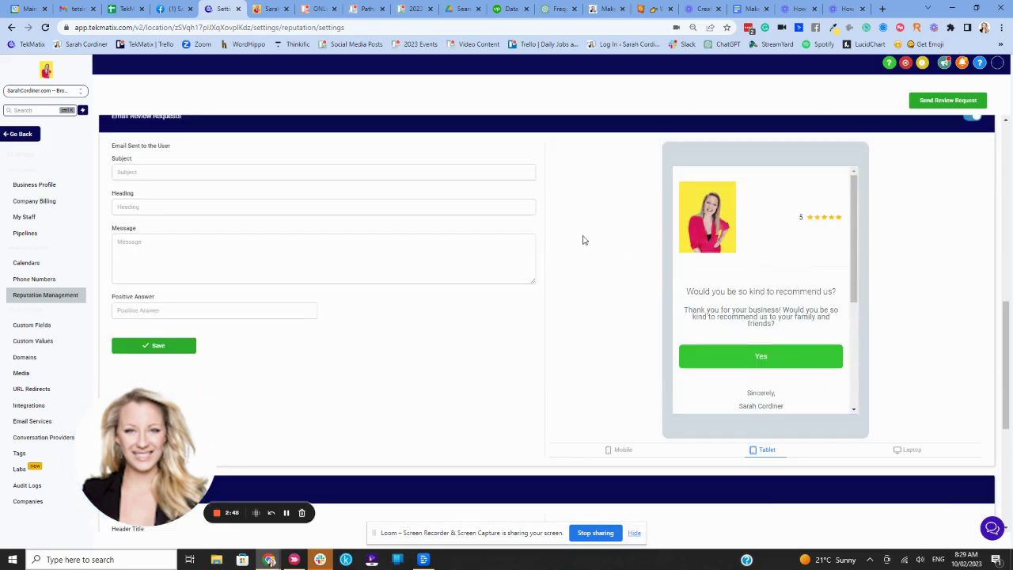
{"action": "scroll", "coordinate": [134, 167], "scroll_direction": "up", "scroll_amount": 1}
{"action": "scroll", "coordinate": [135, 166], "scroll_direction": "down", "scroll_amount": 1}
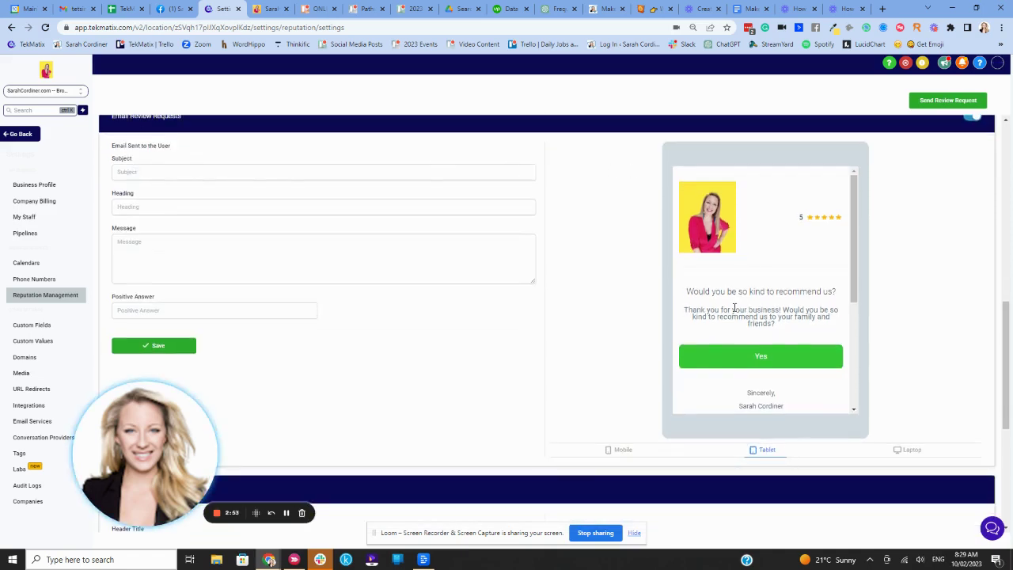
{"action": "left_click", "coordinate": [142, 171]}
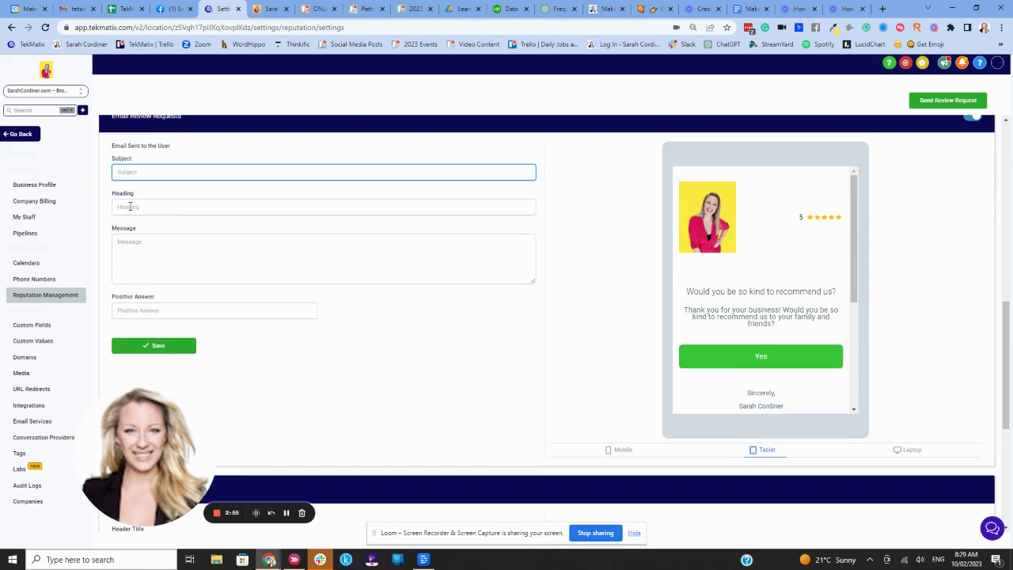
{"action": "scroll", "coordinate": [185, 161], "scroll_direction": "up", "scroll_amount": 1}
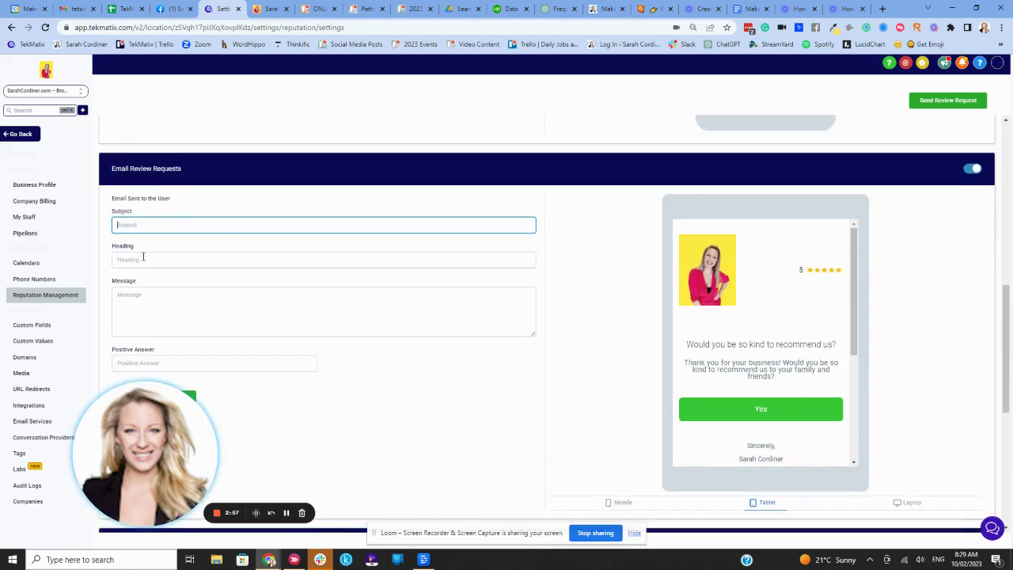
{"action": "left_click", "coordinate": [125, 298]}
{"action": "scroll", "coordinate": [147, 273], "scroll_direction": "down", "scroll_amount": 2}
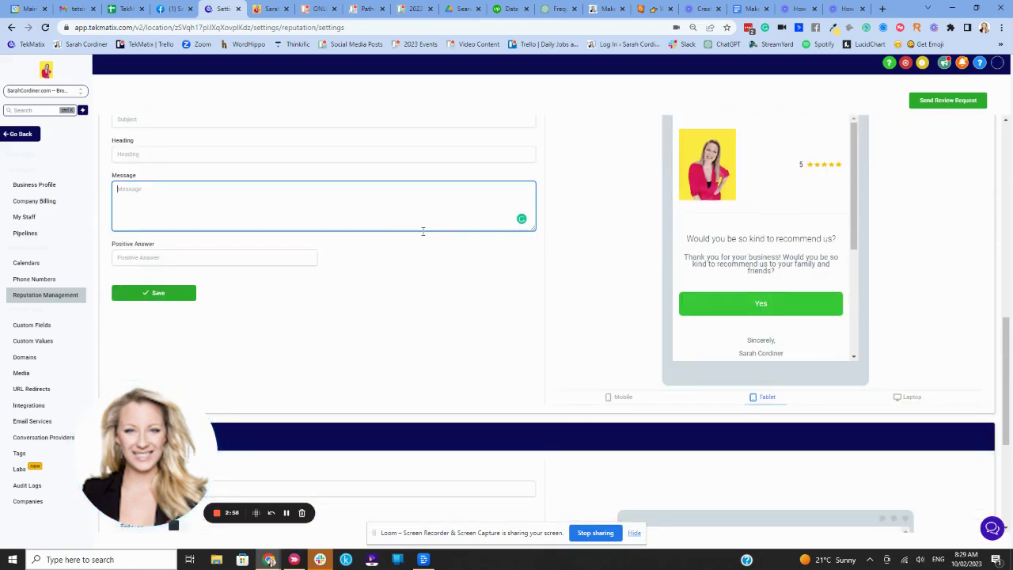
{"action": "scroll", "coordinate": [439, 224], "scroll_direction": "down", "scroll_amount": 5}
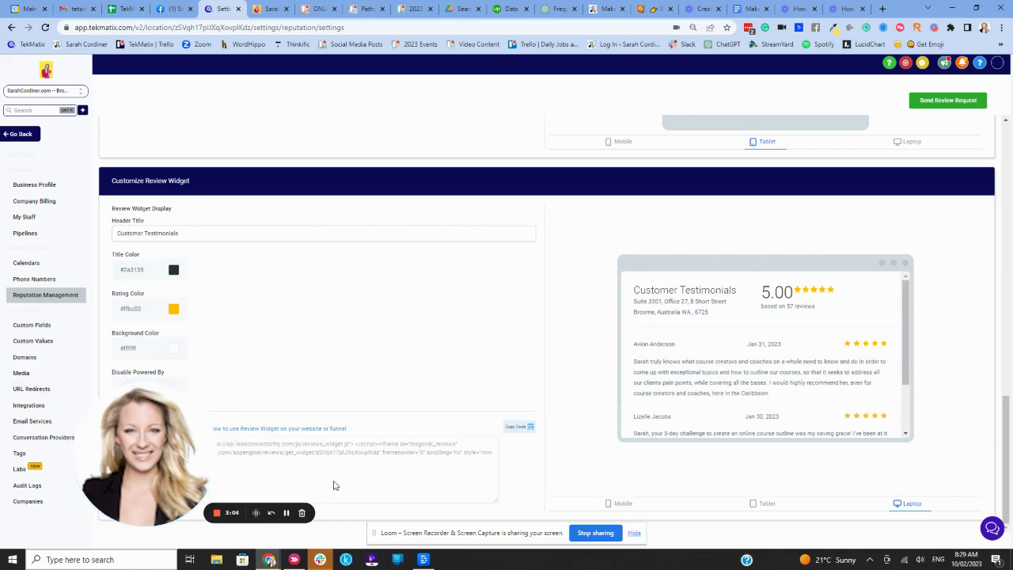
{"action": "scroll", "coordinate": [406, 341], "scroll_direction": "up", "scroll_amount": 1}
{"action": "scroll", "coordinate": [406, 342], "scroll_direction": "up", "scroll_amount": 15}
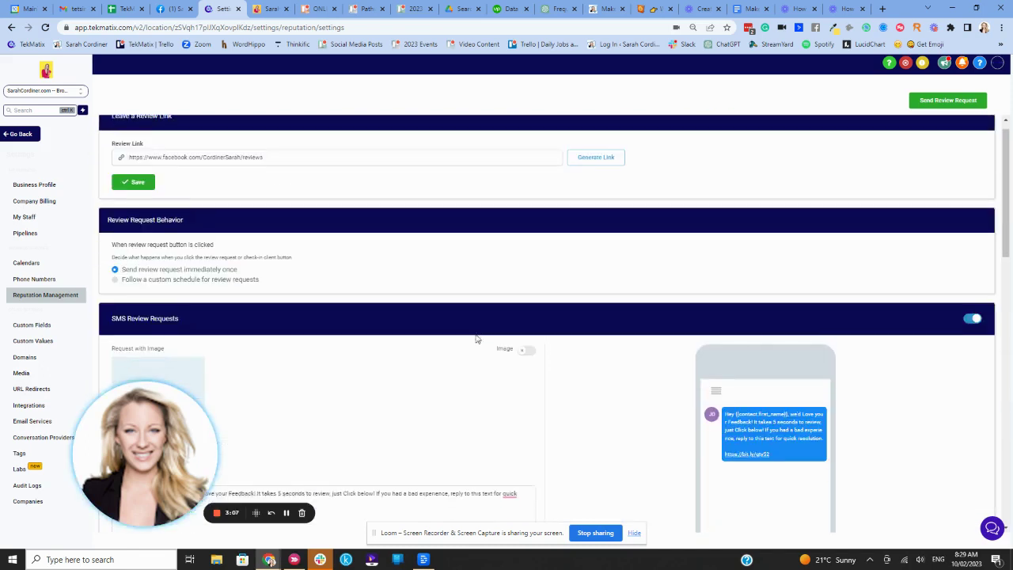